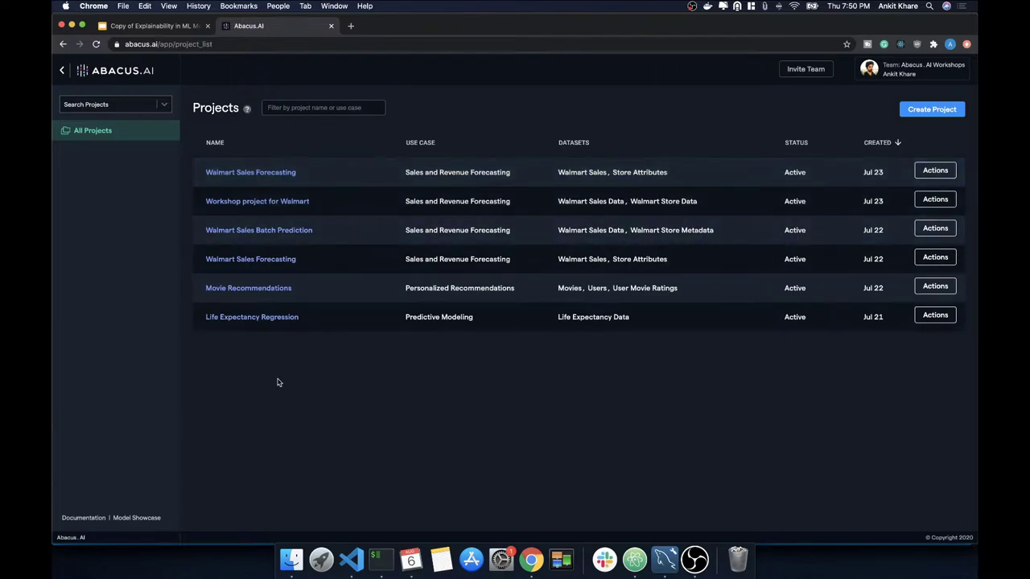
Step: Open the Life Expectancy Regression project and view its dataset's schema and raw data
left_click(267, 319)
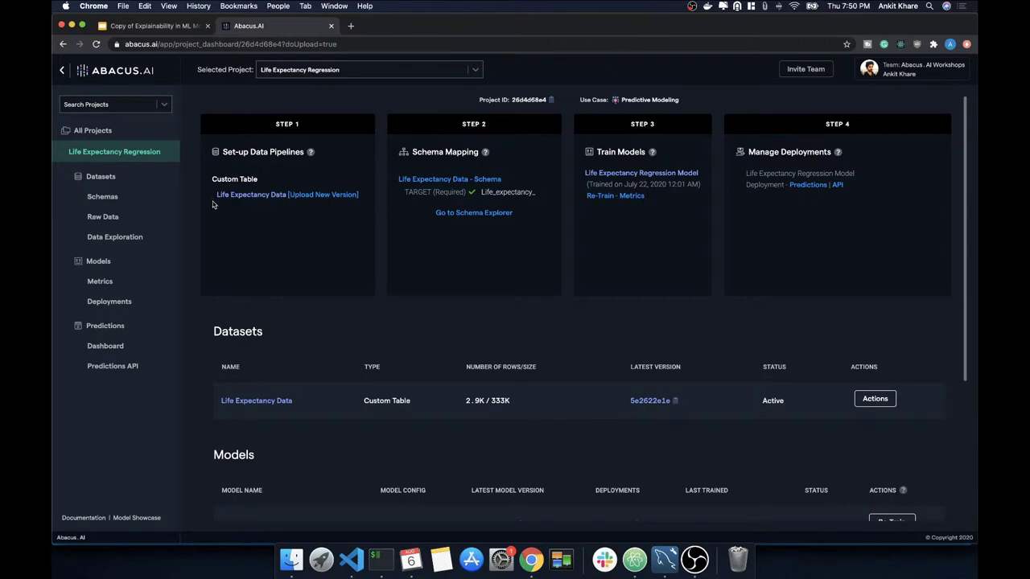
left_click(102, 197)
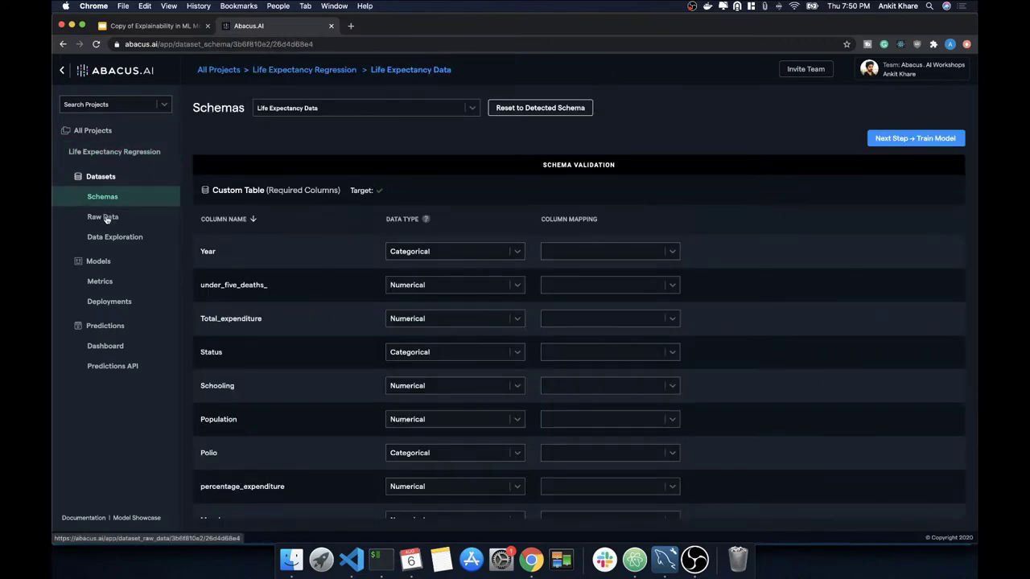
left_click(104, 218)
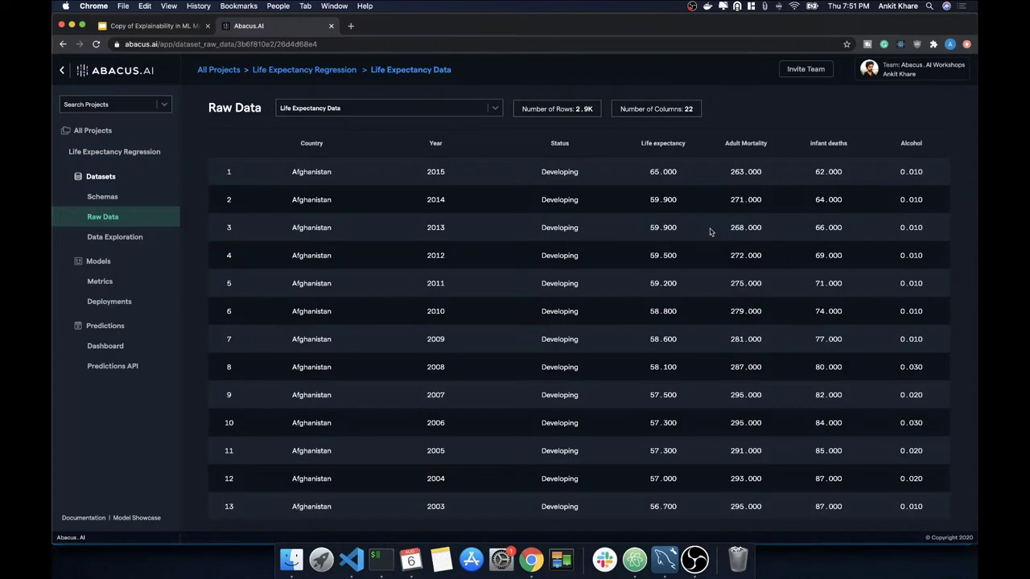
Step: Highlight the Life expectancy value in the first raw data row
double_click(653, 174)
left_click(651, 176)
double_click(652, 173)
left_click(672, 188)
left_click_drag(650, 173, 699, 175)
left_click(683, 184)
Step: View the Life Expectancy Regression Model's details and its metrics
left_click(115, 261)
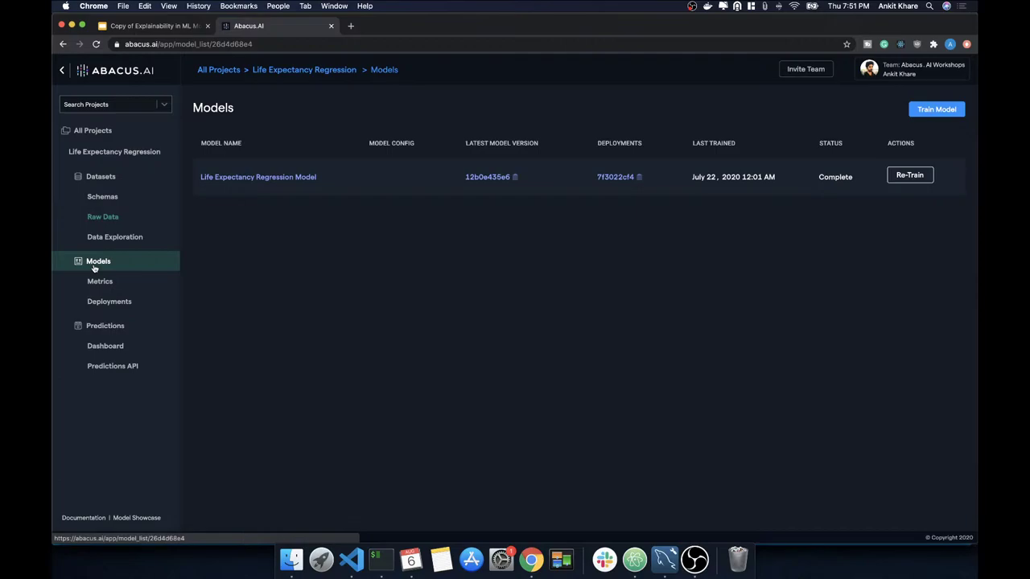
left_click(283, 178)
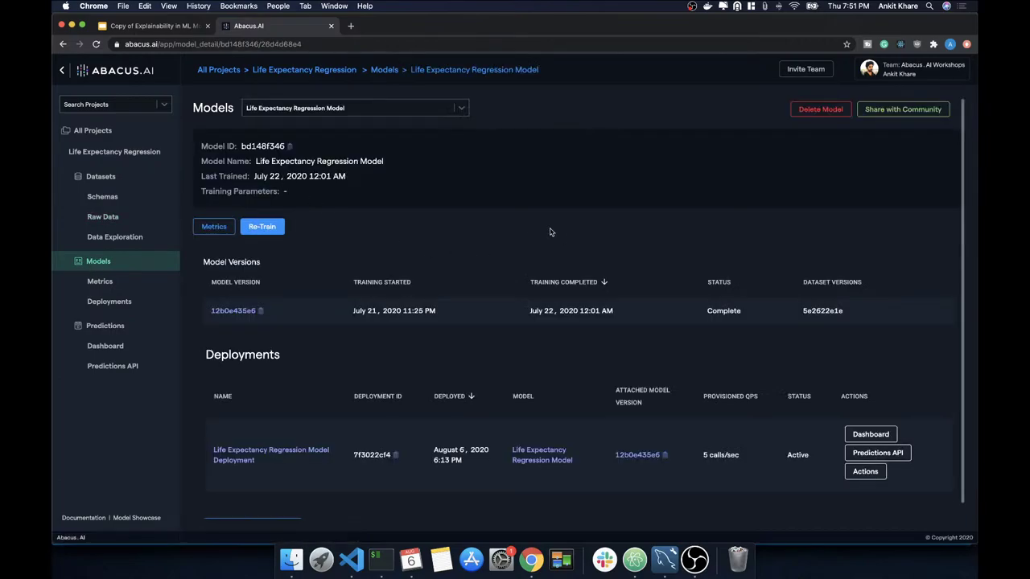
left_click(110, 284)
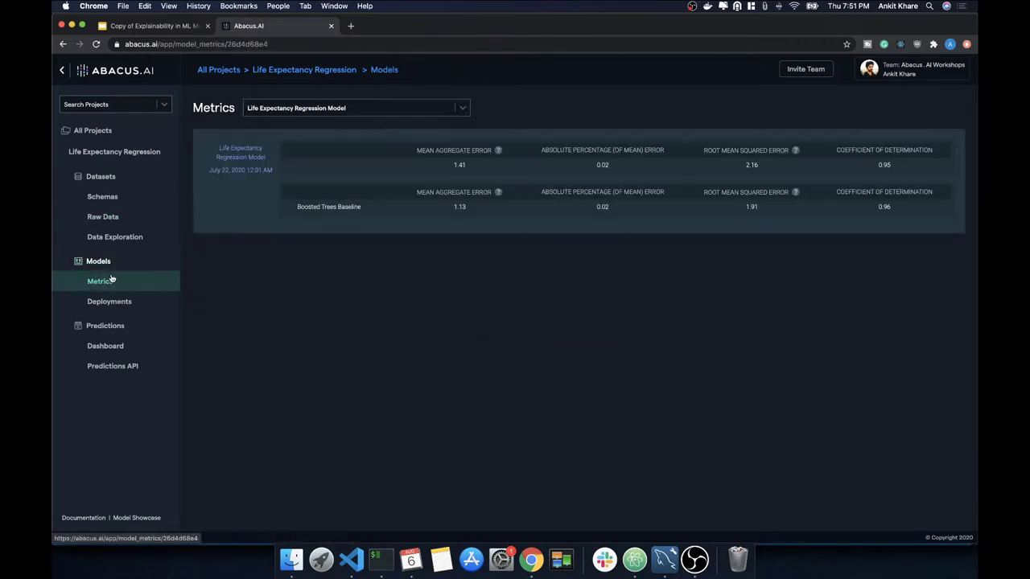
Step: Open the predictions dashboard of the Life Expectancy Regression Model Deployment and examine the result's feature contribution chart
left_click(108, 347)
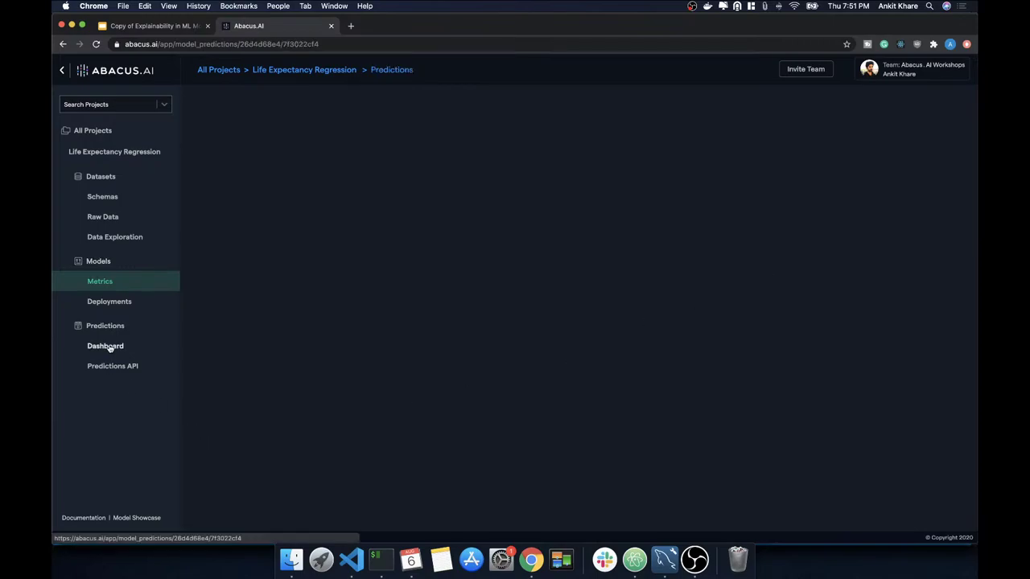
left_click(113, 306)
left_click(881, 186)
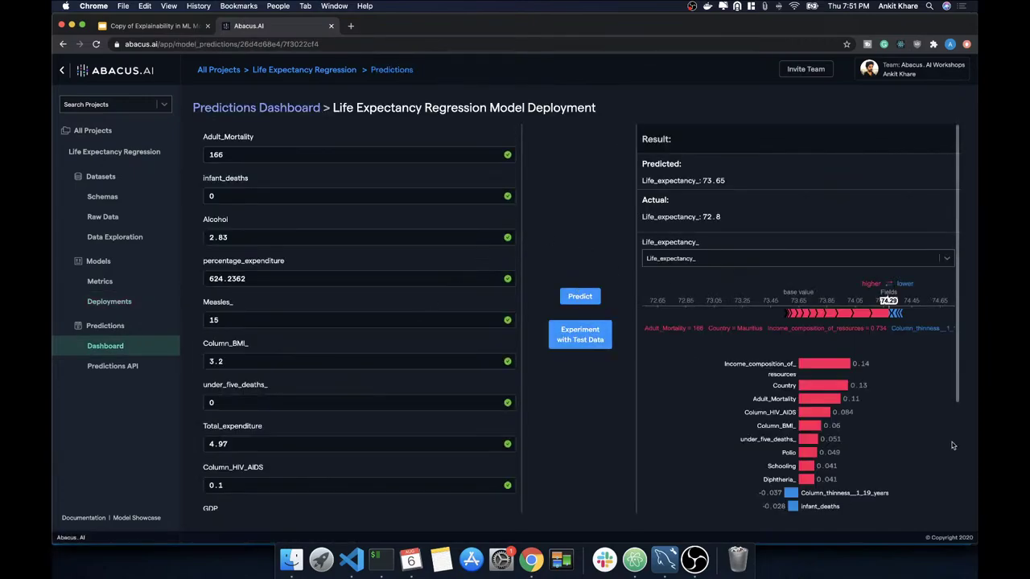
scroll(811, 378, "down", 3)
scroll(809, 380, "up", 3)
scroll(821, 415, "down", 3)
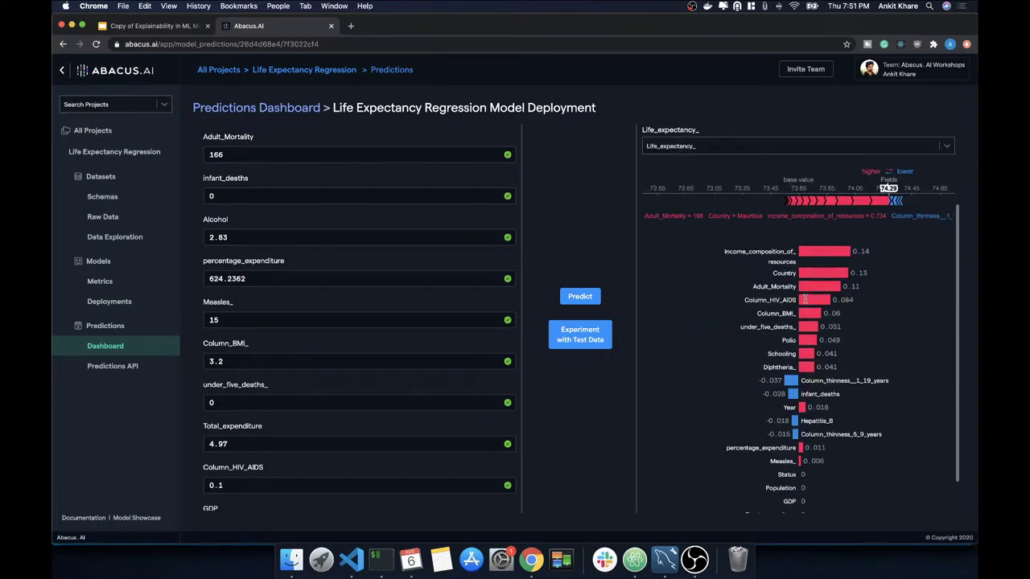
scroll(805, 299, "up", 3)
Step: Generate a life expectancy prediction from test data row 1
left_click(579, 334)
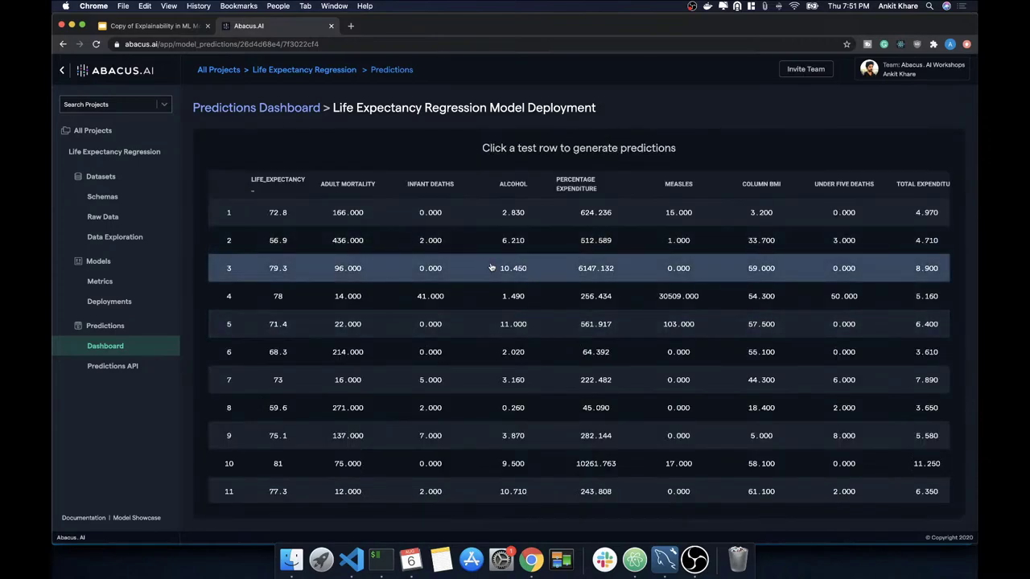
left_click(280, 218)
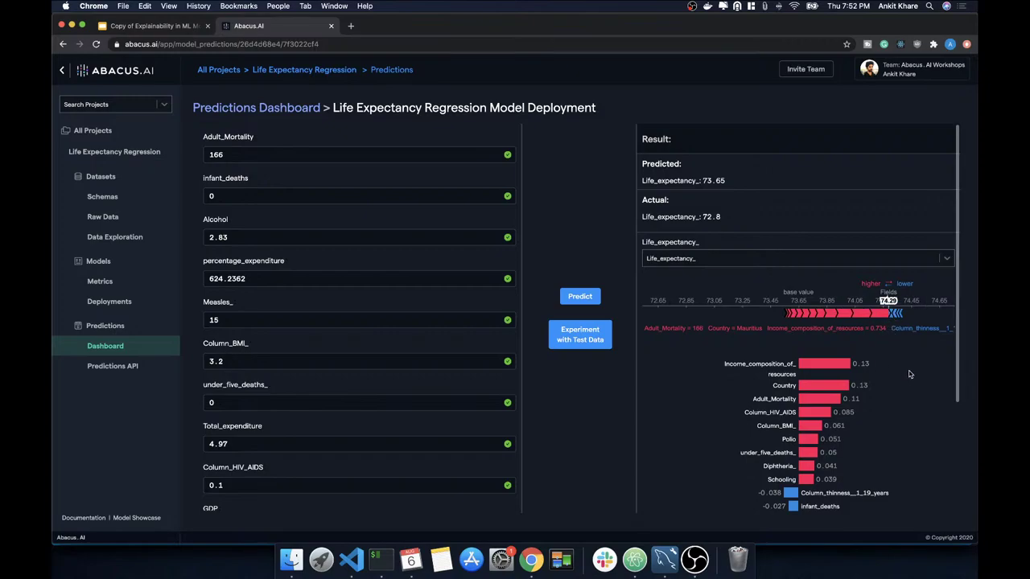
Step: Examine the row 1 prediction's predicted and actual values, base value and feature contribution bars
scroll(954, 321, "down", 4)
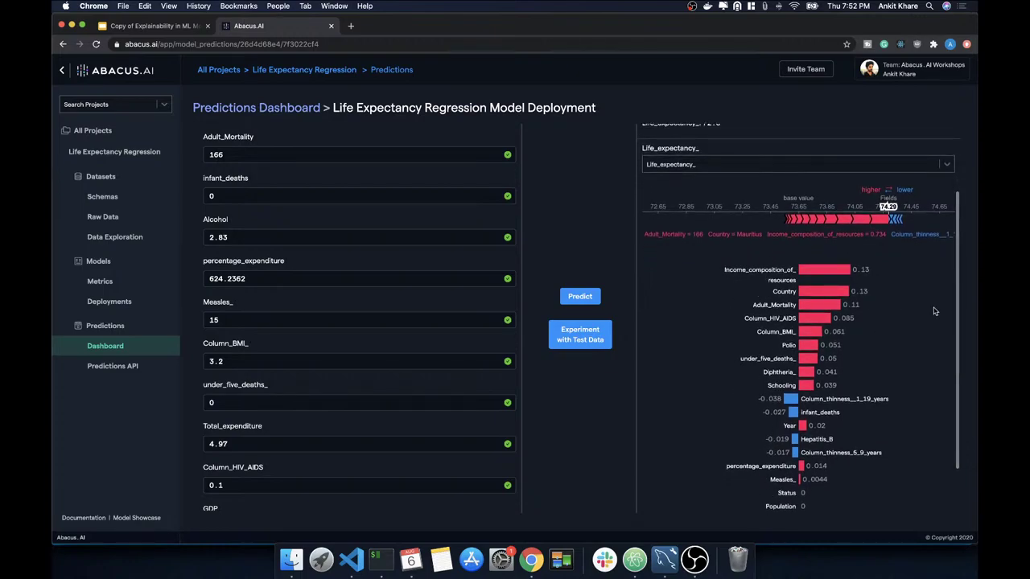
left_click_drag(960, 273, 957, 230)
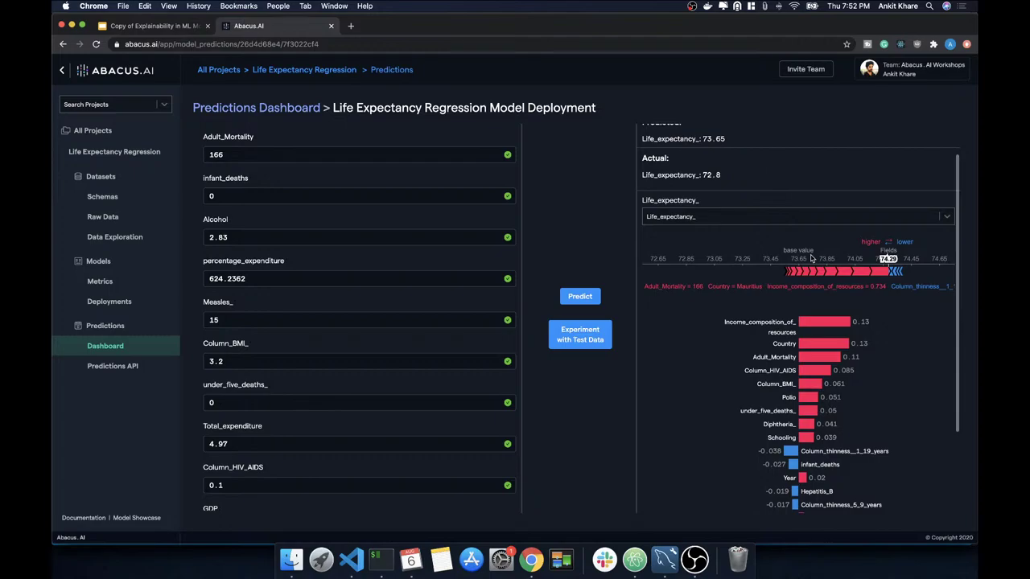
scroll(813, 346, "down", 1)
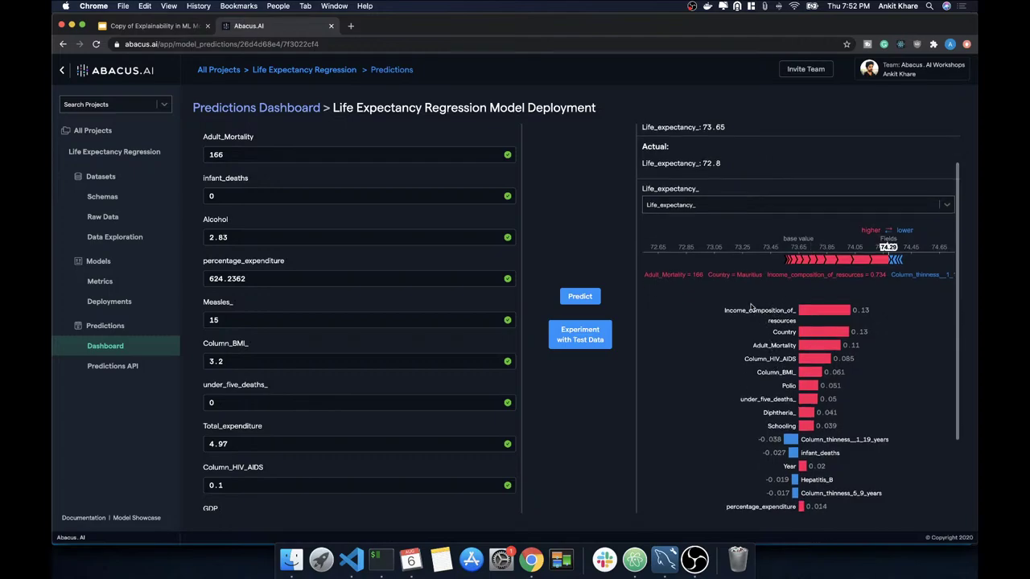
scroll(861, 322, "up", 1)
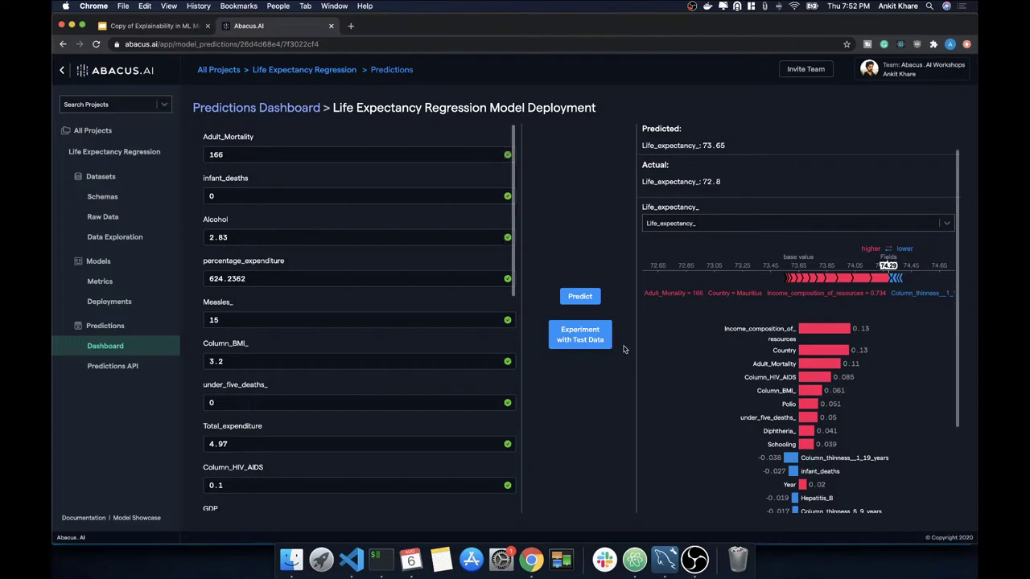
scroll(763, 400, "down", 1)
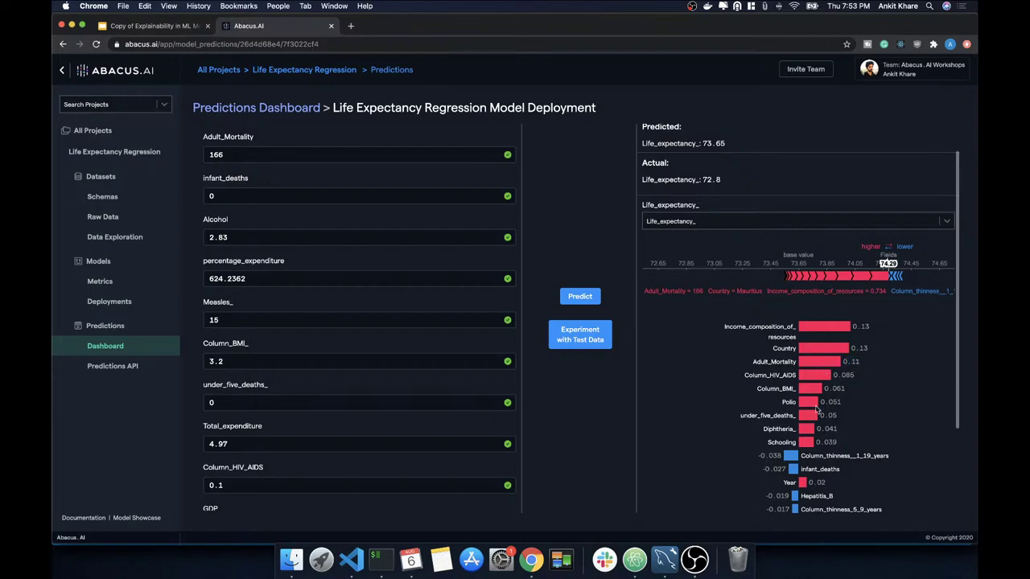
scroll(817, 410, "down", 2)
scroll(816, 358, "up", 3)
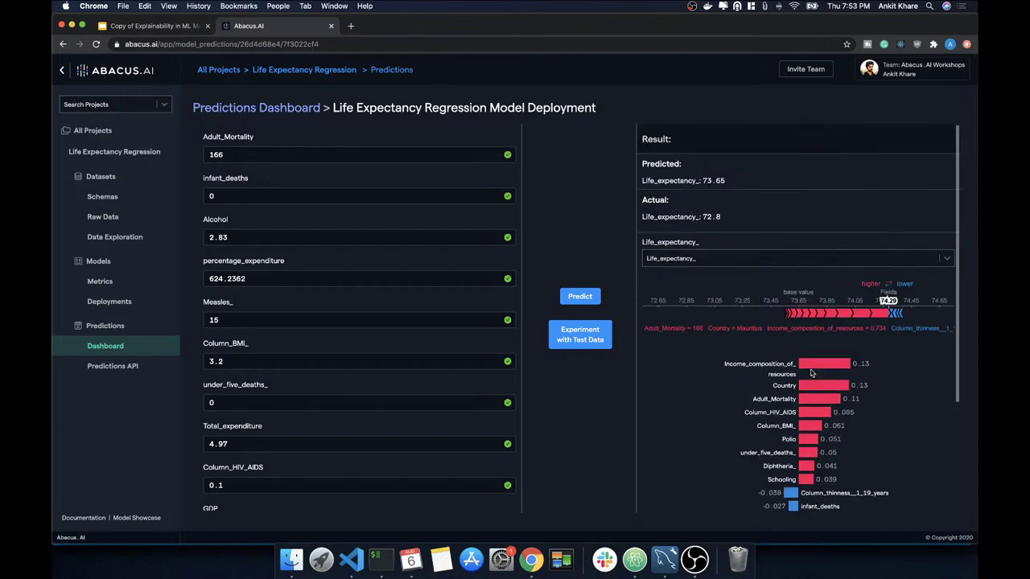
scroll(819, 388, "down", 1)
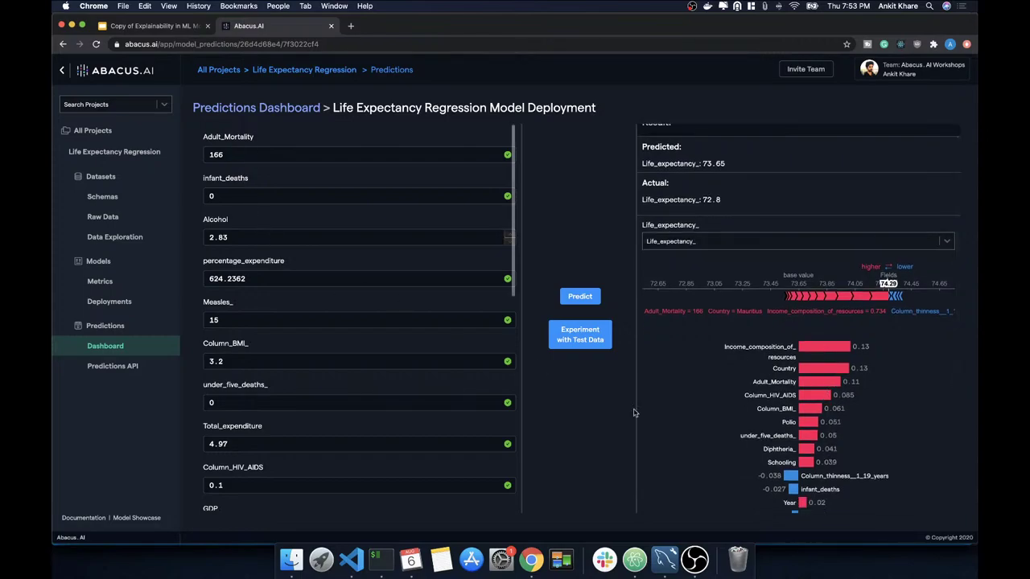
scroll(806, 456, "down", 1)
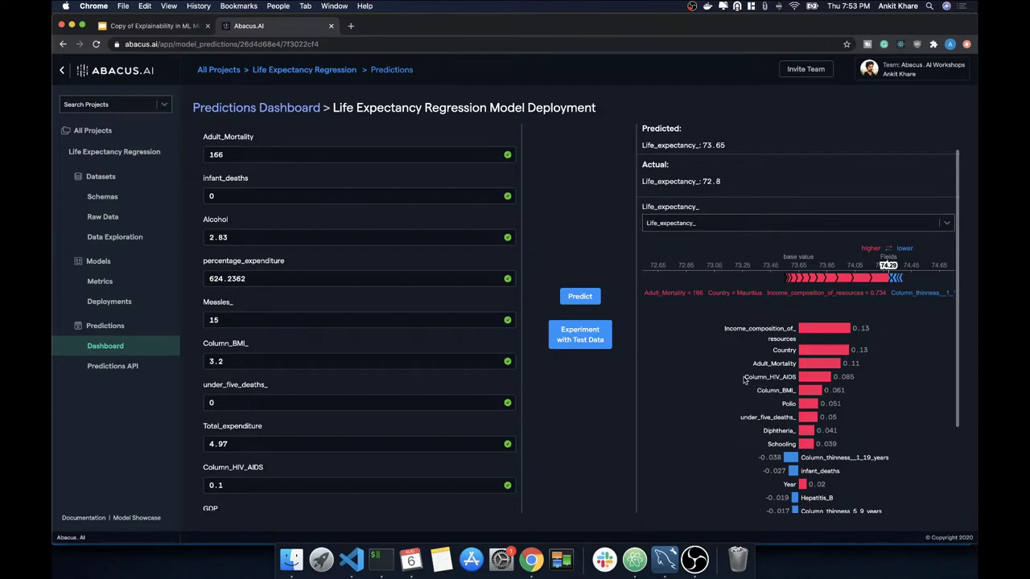
Step: Highlight the Column_HIV_AIDS label in the contribution chart and review the test row's input values, including Country, Status and Polio
left_click_drag(746, 378, 792, 378)
left_click(780, 378)
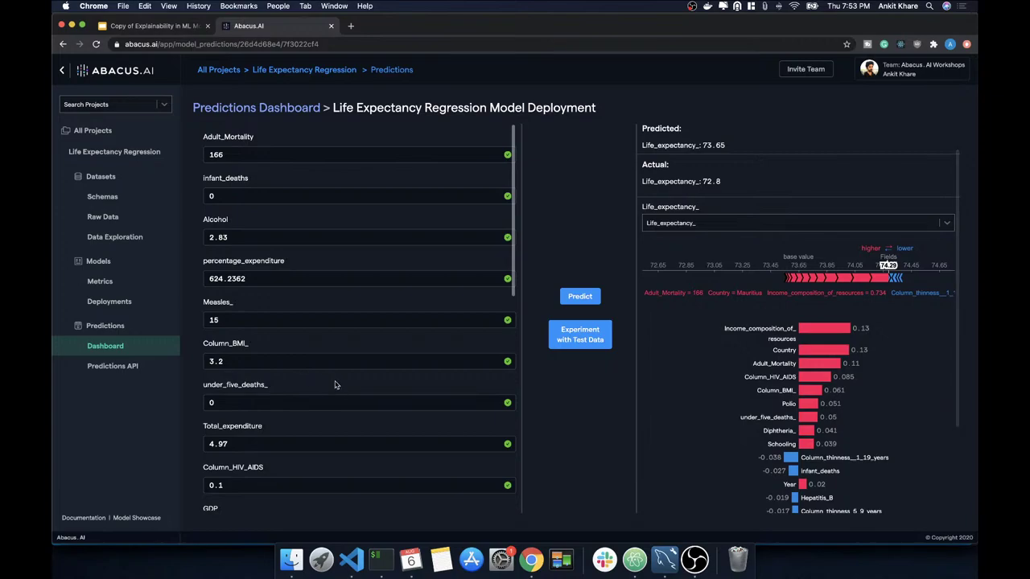
scroll(294, 392, "down", 6)
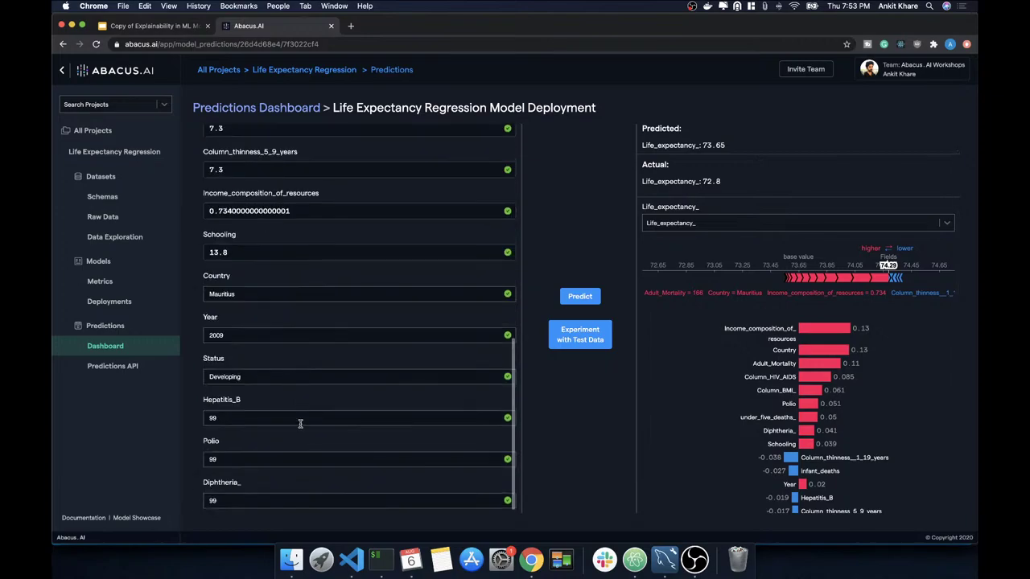
scroll(322, 414, "up", 5)
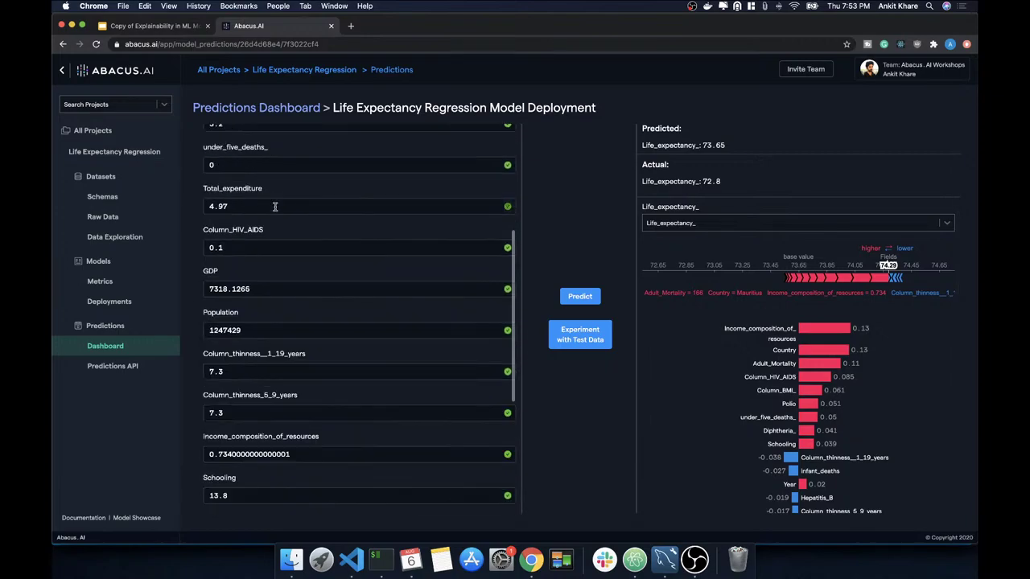
scroll(390, 410, "up", 3)
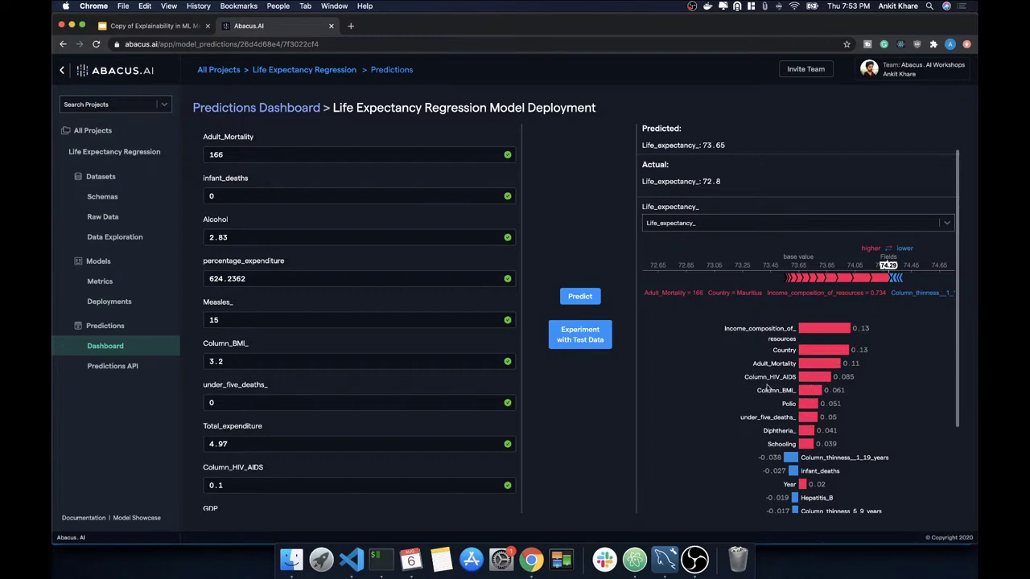
Step: Generate a life expectancy prediction from test data row 2 and inspect its base value
left_click(579, 341)
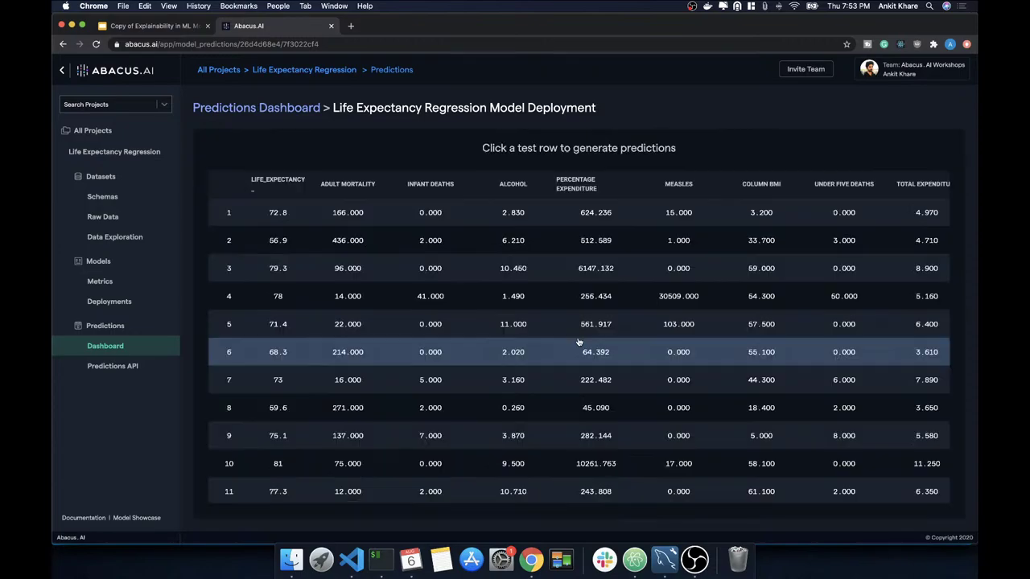
left_click(270, 246)
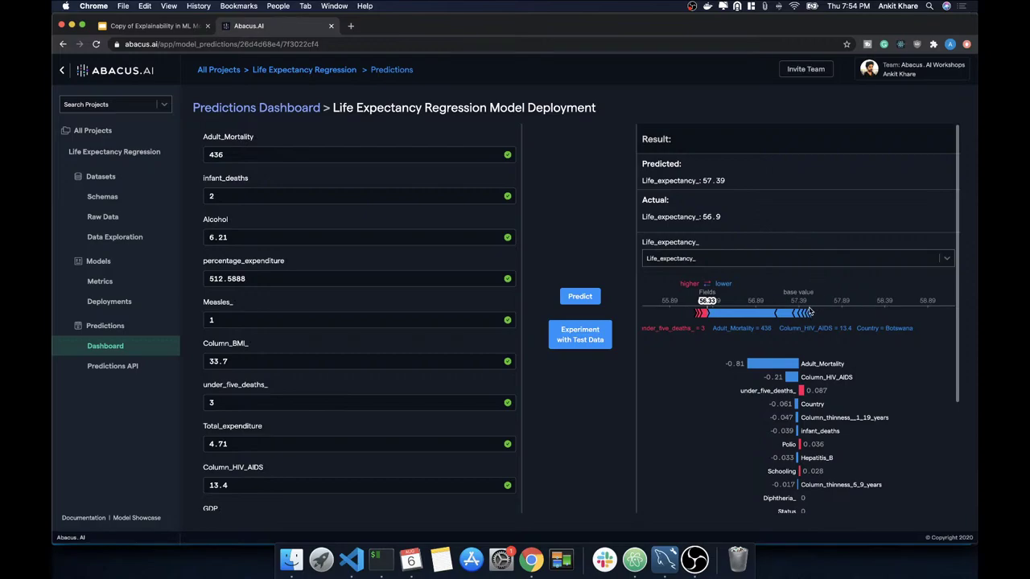
mouse_move(803, 303)
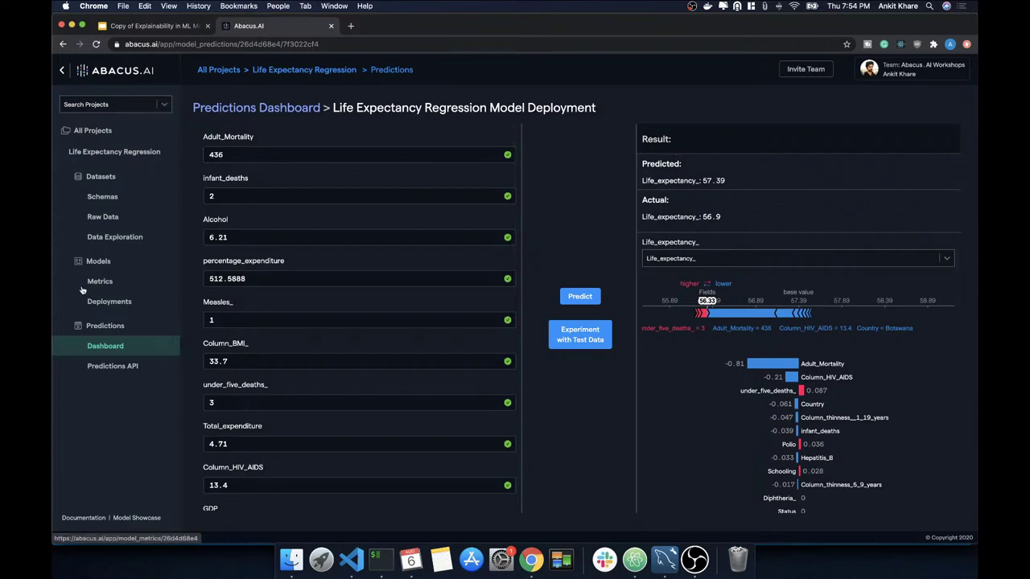
Step: Open the project's models list, followed by the Model Showcase, and browse the published community models
left_click(98, 264)
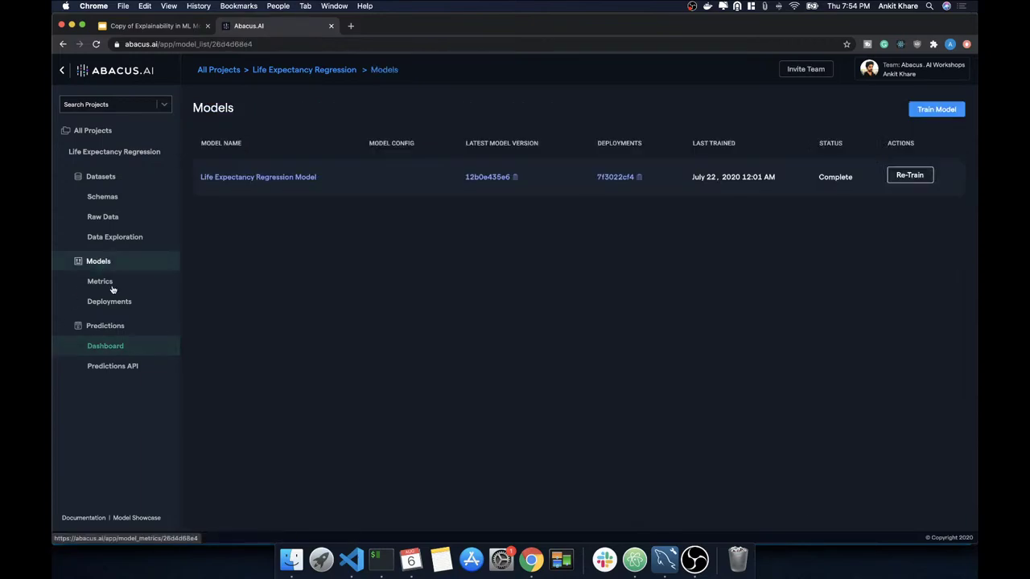
left_click(120, 519)
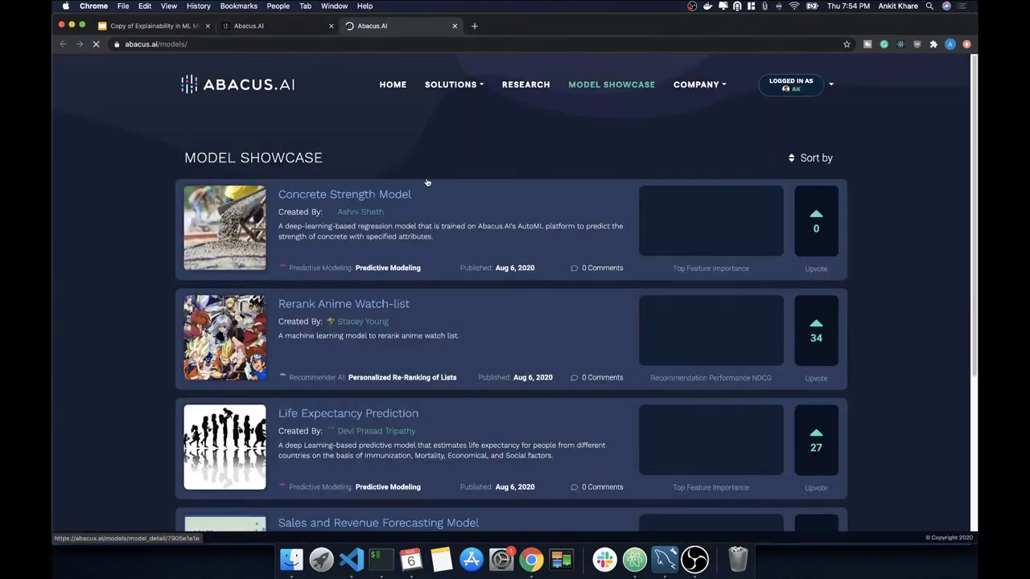
scroll(175, 277, "down", 3)
scroll(174, 277, "up", 3)
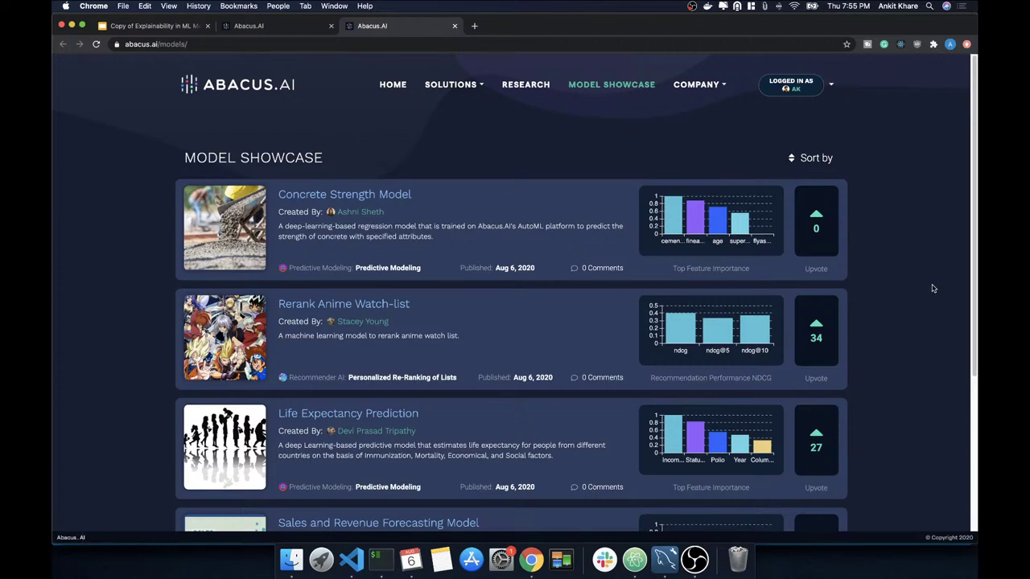
scroll(917, 288, "down", 1)
scroll(916, 288, "up", 1)
Step: Return to the project's models page and open the Abacus.AI documentation
left_click(265, 26)
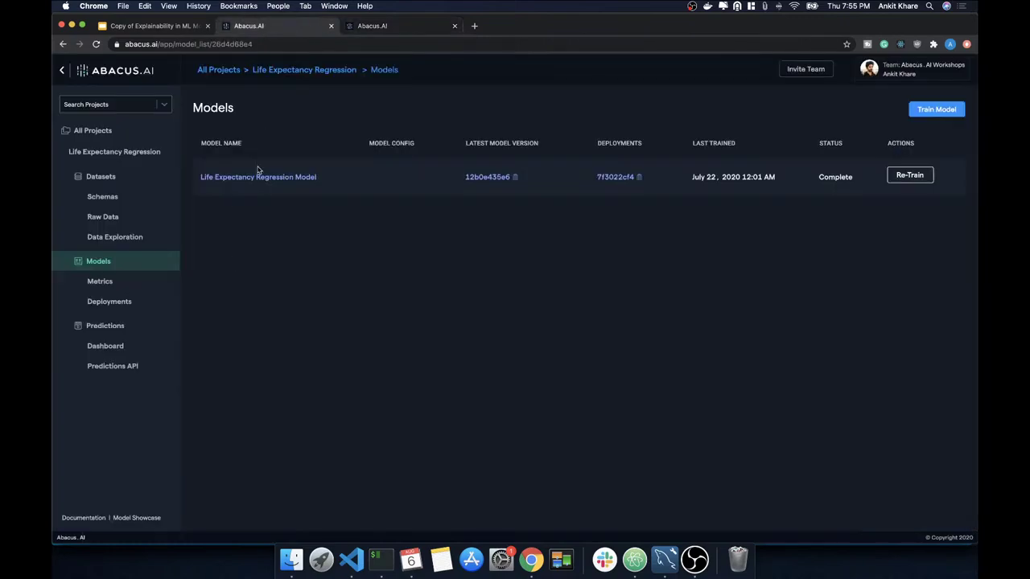
left_click(348, 27)
left_click(258, 26)
left_click(90, 519)
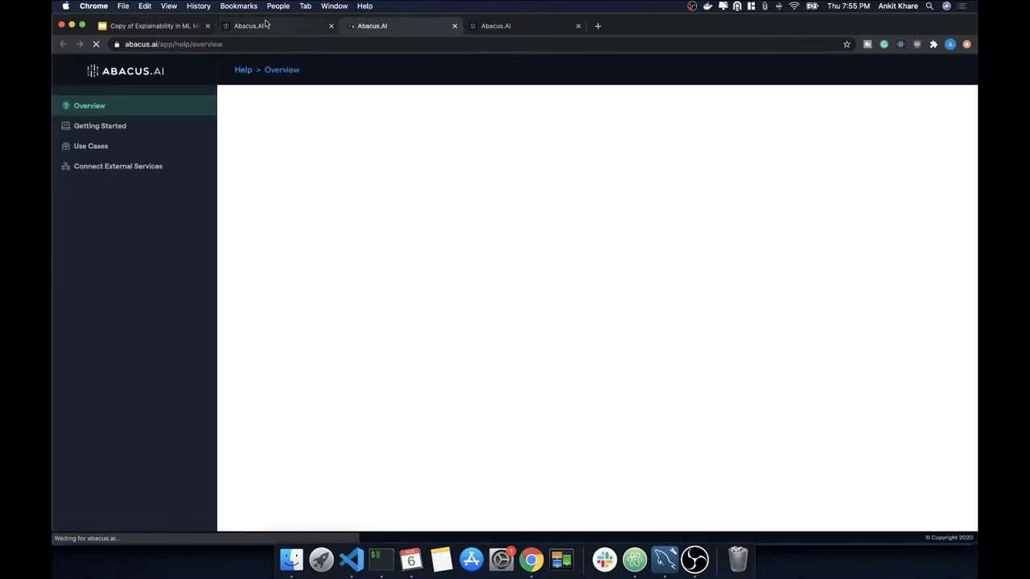
Step: Show the list of all projects and switch back to the documentation's developer overview
key("ctrl+shift+Tab")
left_click(87, 131)
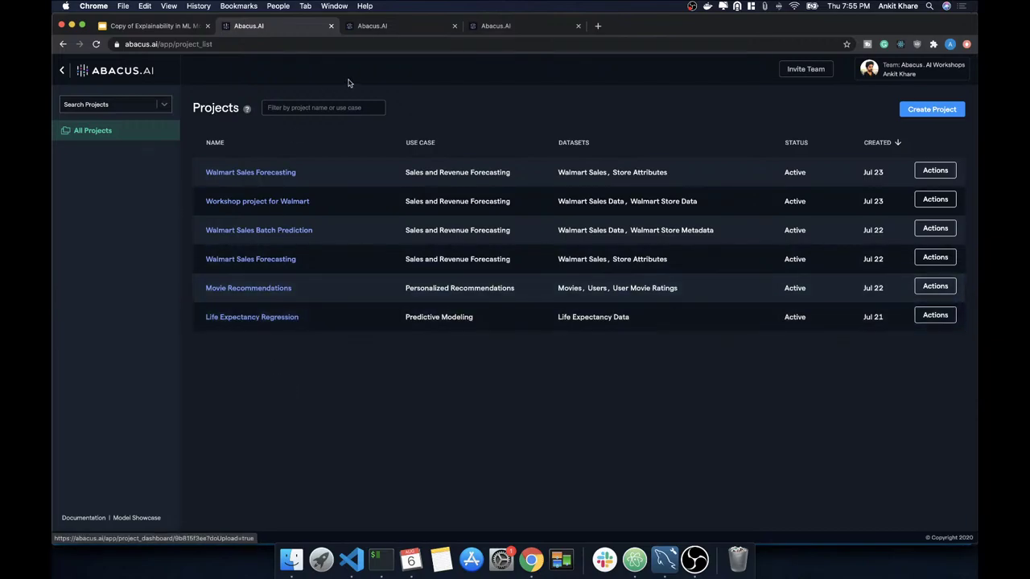
left_click(386, 27)
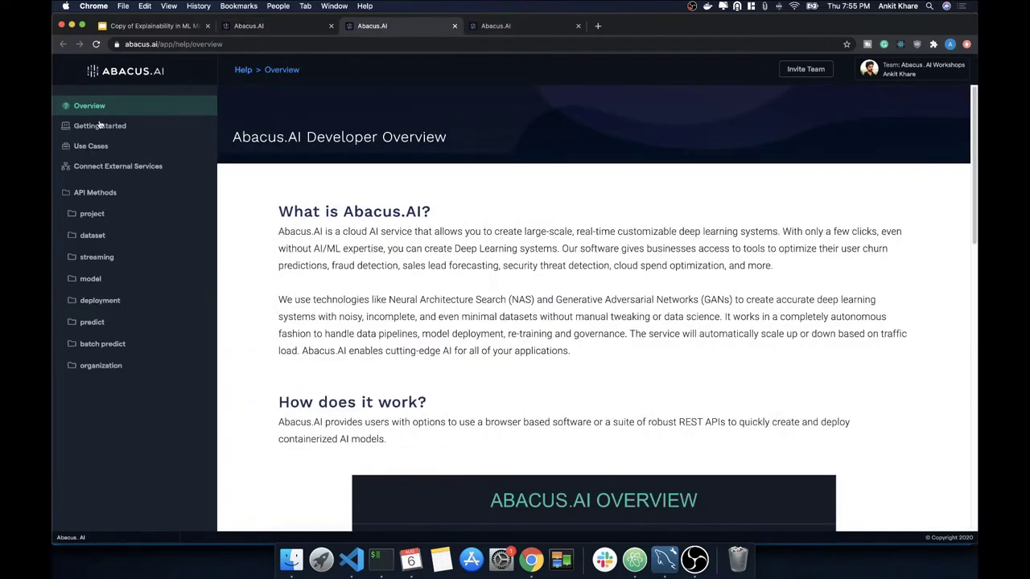